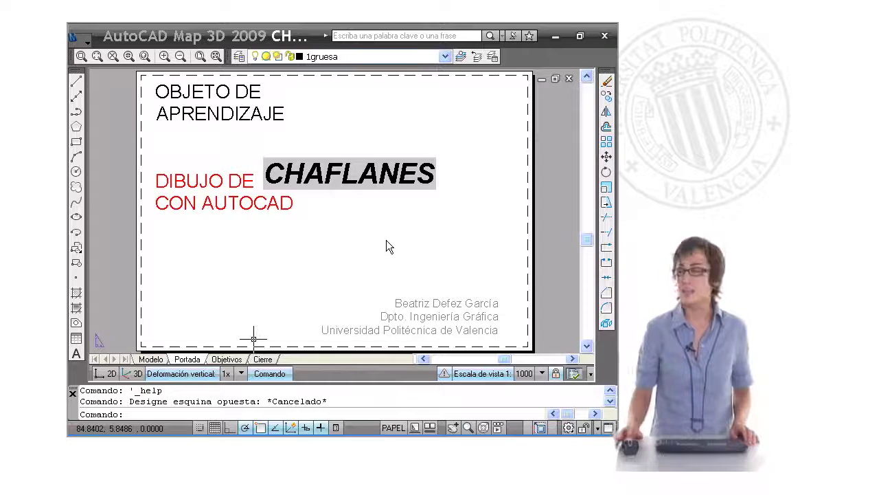
Step: Switch to the Objetivos layout to see the lesson objective on drawing chamfered figures
left_click(243, 360)
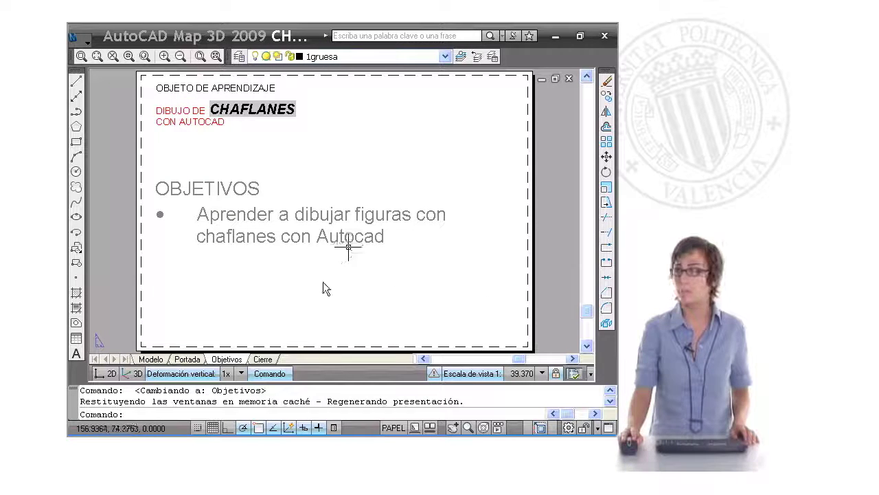
Step: Switch to Model space and zoom in on the chamfered corner examples
left_click(154, 361)
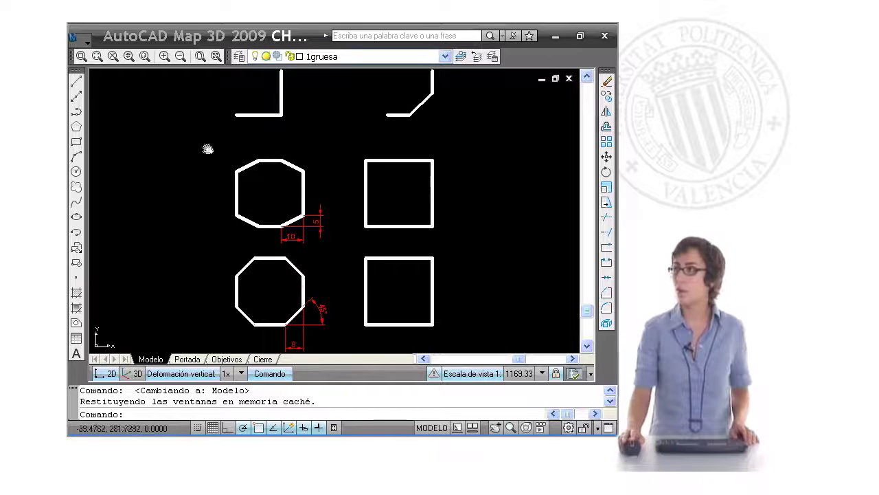
middle_click_drag(207, 149, 184, 228)
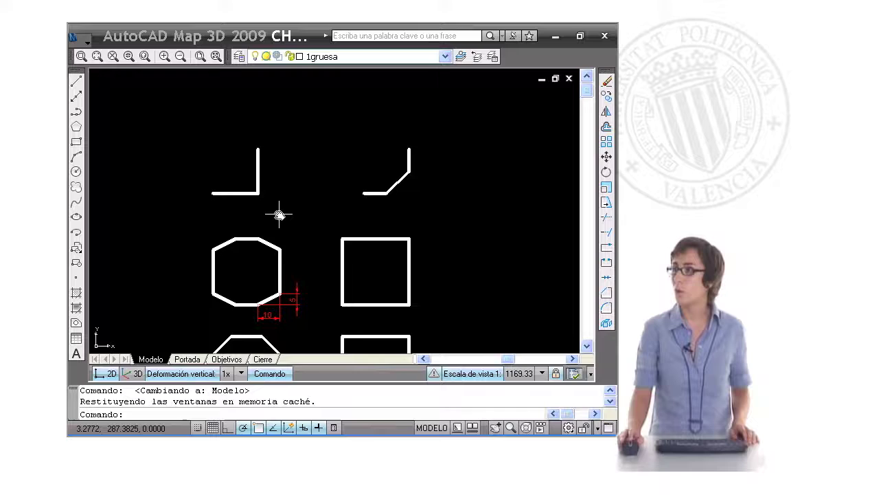
scroll(279, 215, "up", 2)
scroll(280, 212, "up", 2)
middle_click_drag(280, 199, 293, 267)
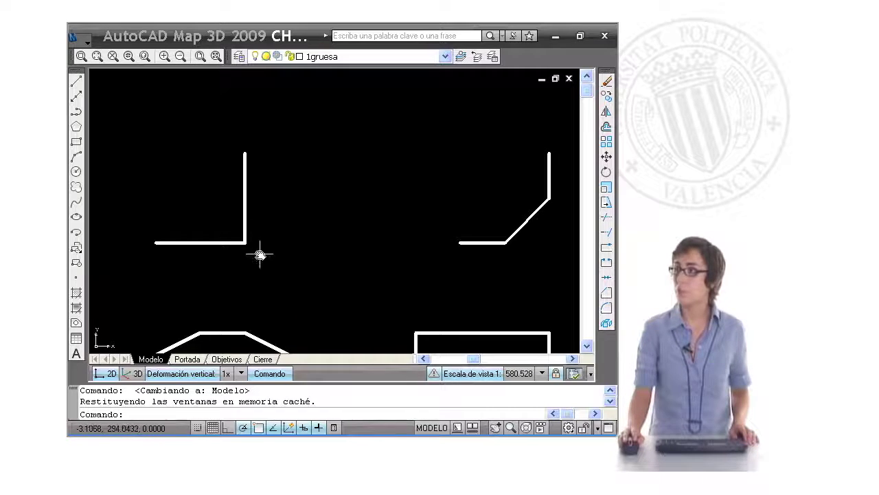
Step: Frame all four shapes together with their 10 and 5 chamfer dimensions
middle_click_drag(329, 306, 320, 216)
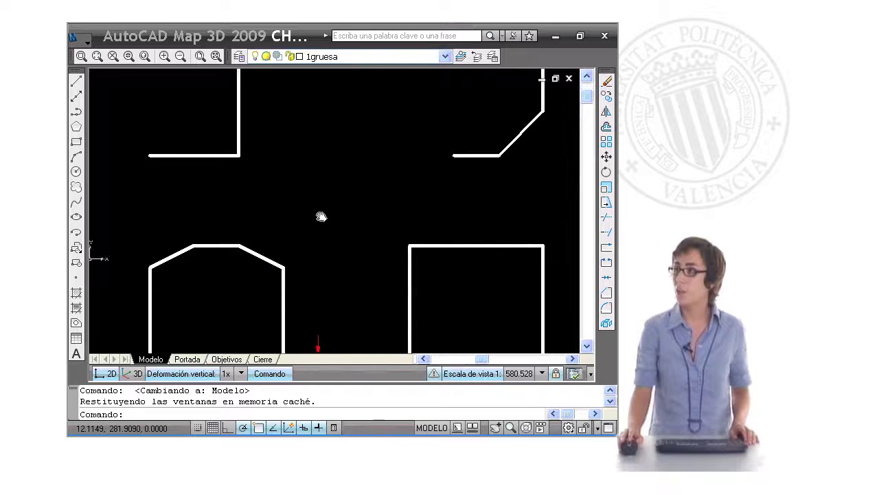
middle_click_drag(333, 305, 331, 228)
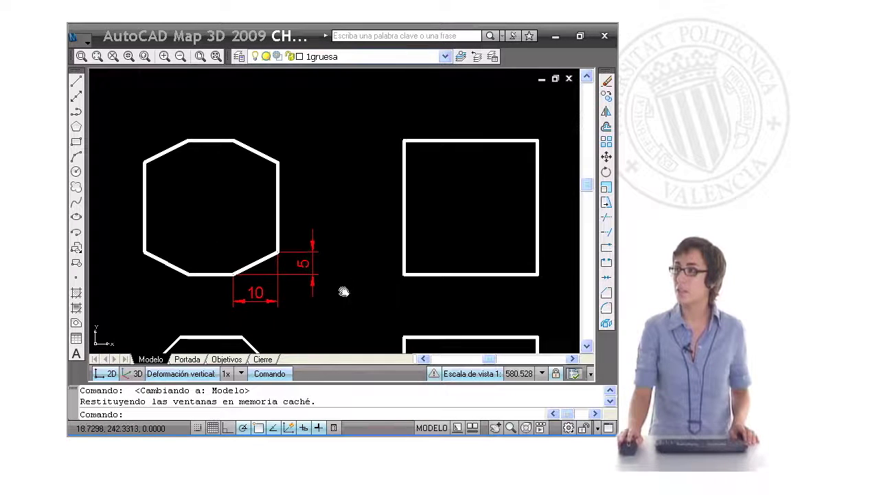
middle_click_drag(343, 291, 325, 260)
scroll(325, 258, "down", 2)
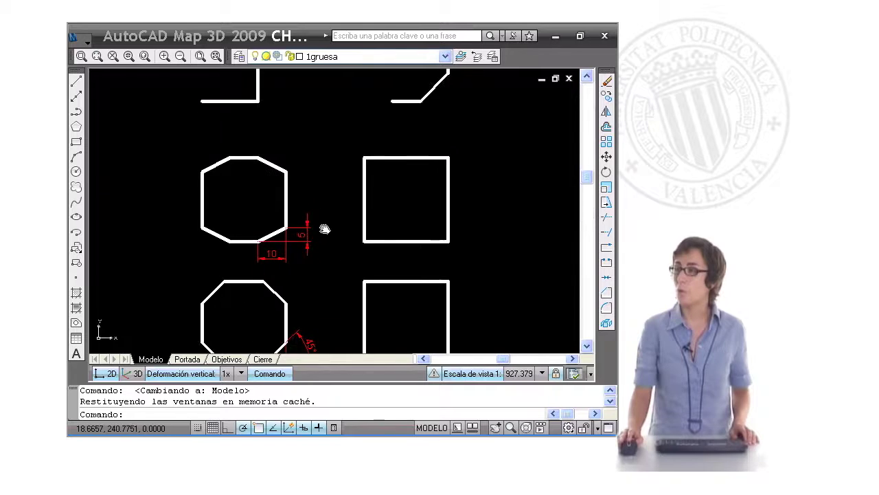
middle_click_drag(323, 228, 310, 196)
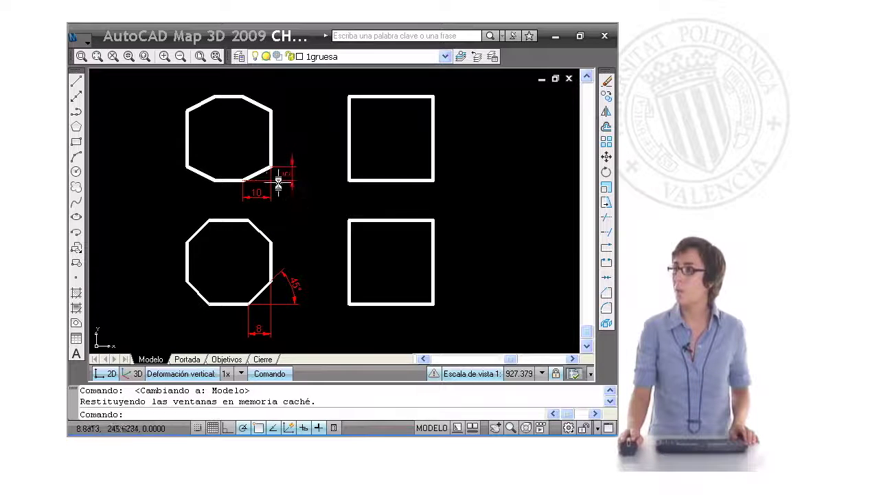
middle_click_drag(304, 134, 313, 187)
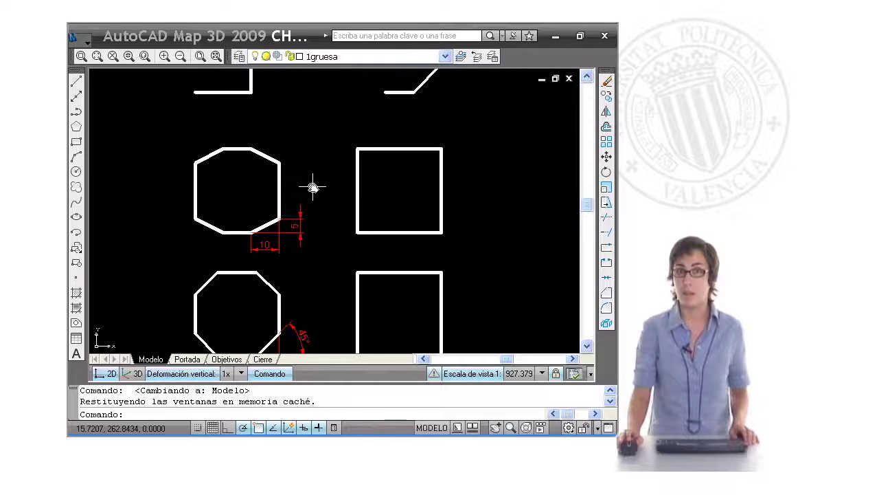
scroll(309, 191, "up", 3)
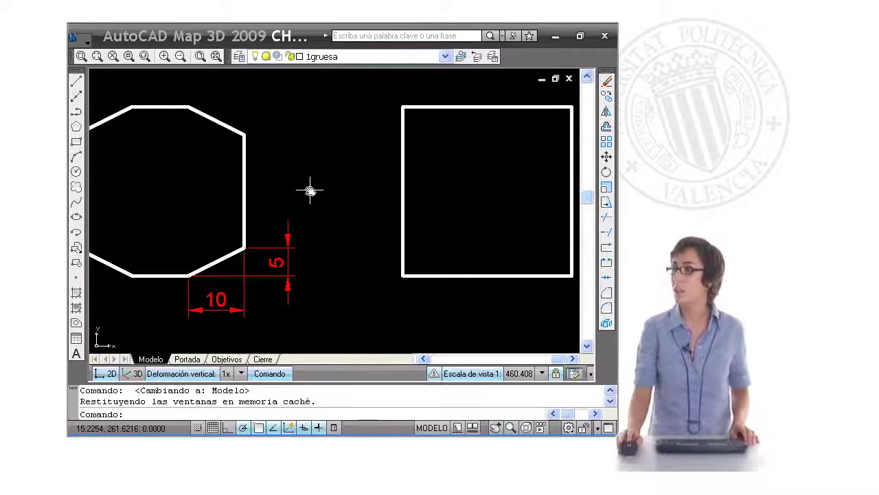
scroll(309, 200, "down", 2)
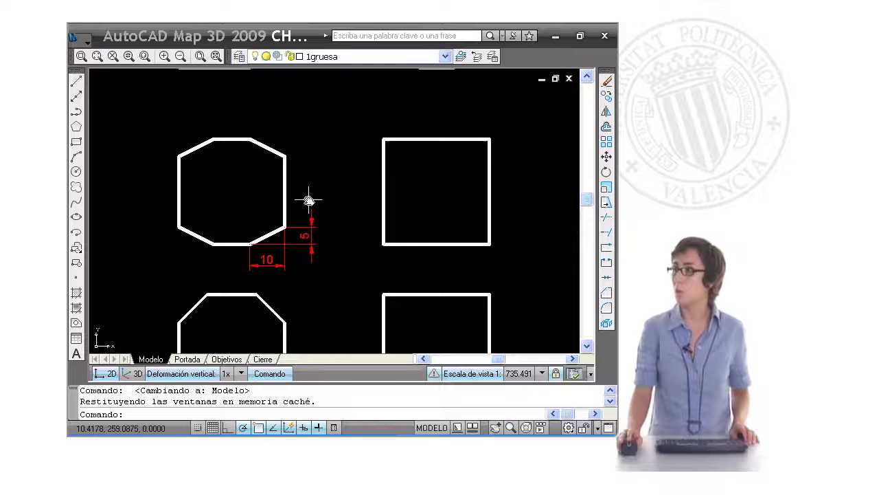
middle_click_drag(322, 190, 311, 185)
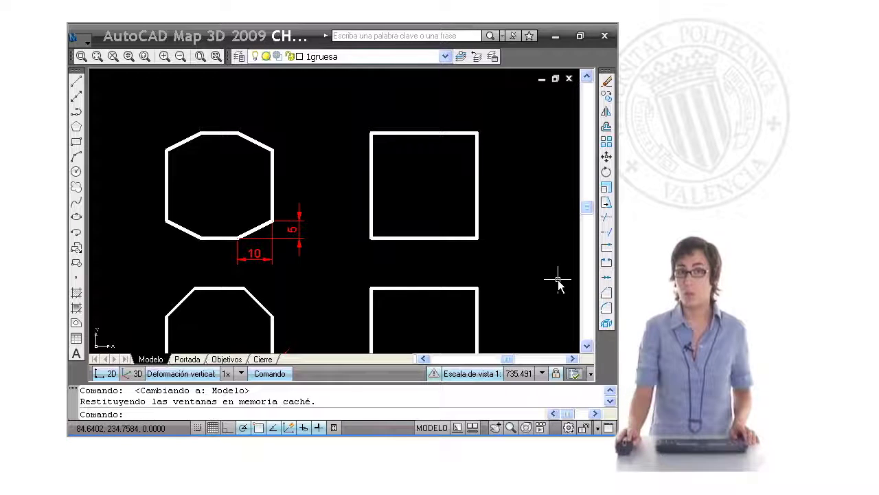
Step: Start Chamfer in Distance mode with first distance 10 and second distance 5
left_click(607, 296)
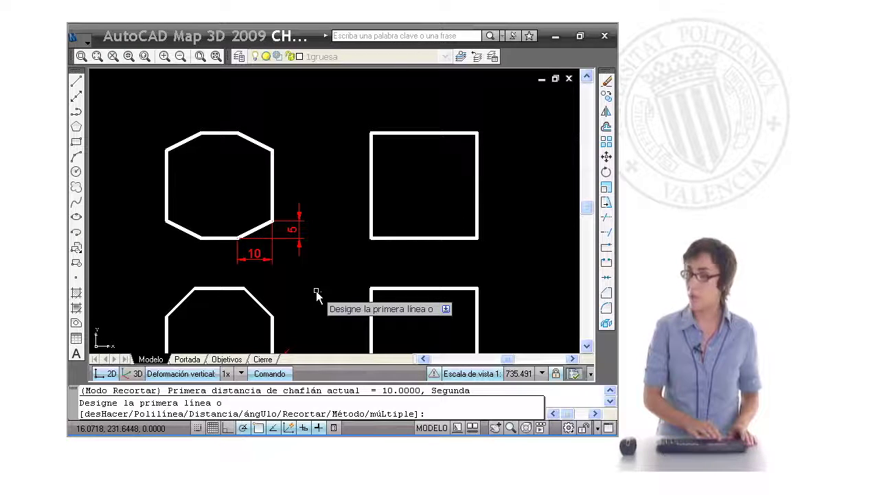
type("D")
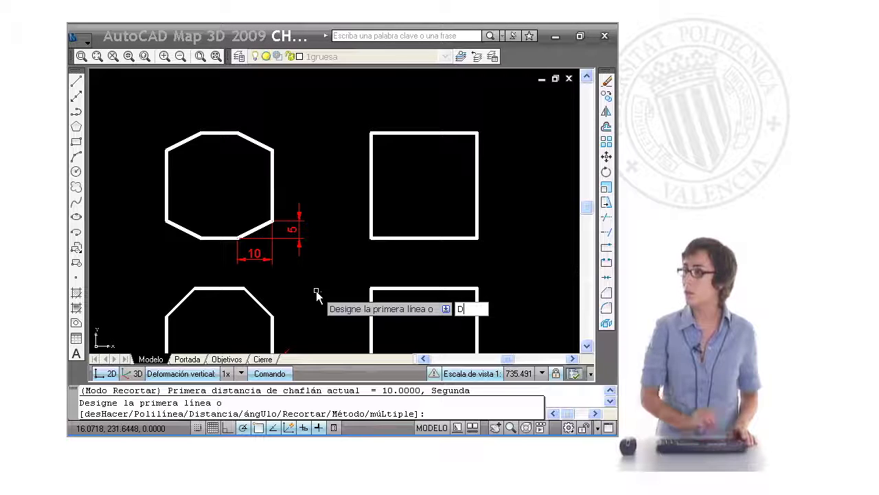
key("Return")
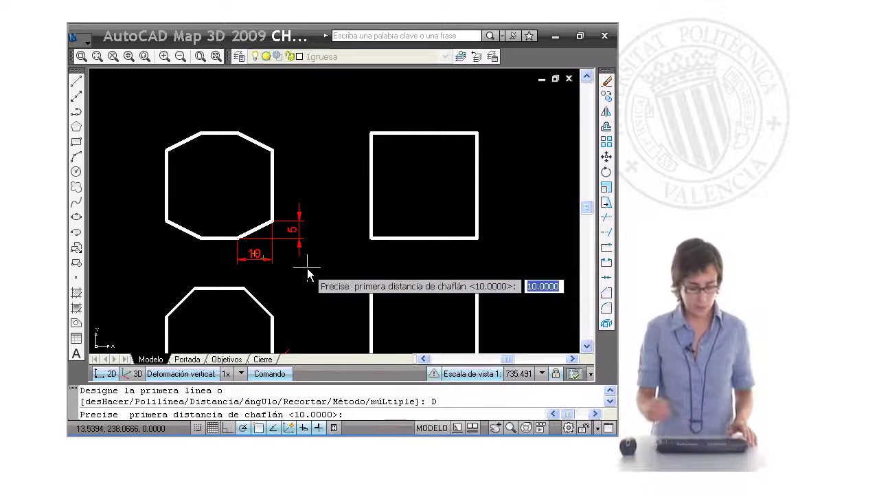
type("10")
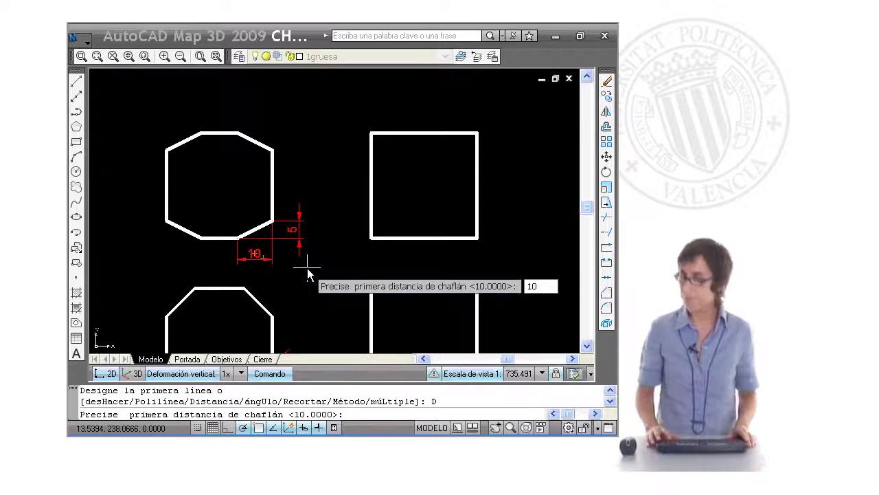
key("Return")
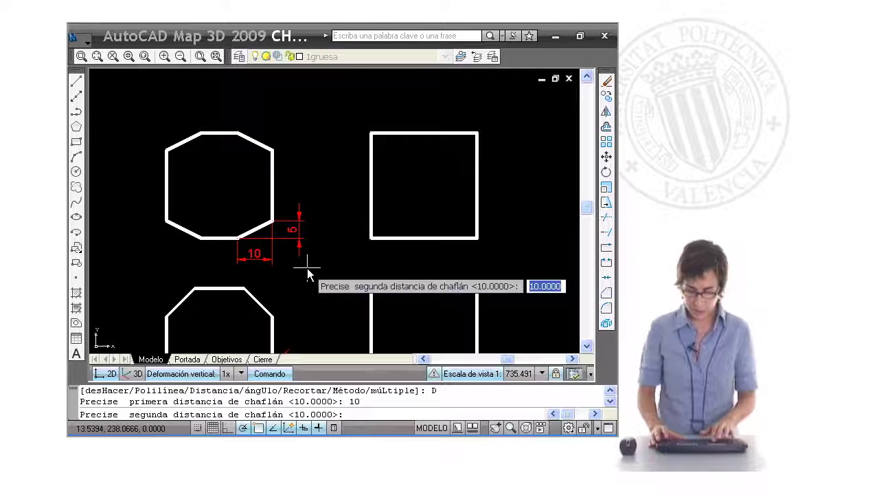
type("5")
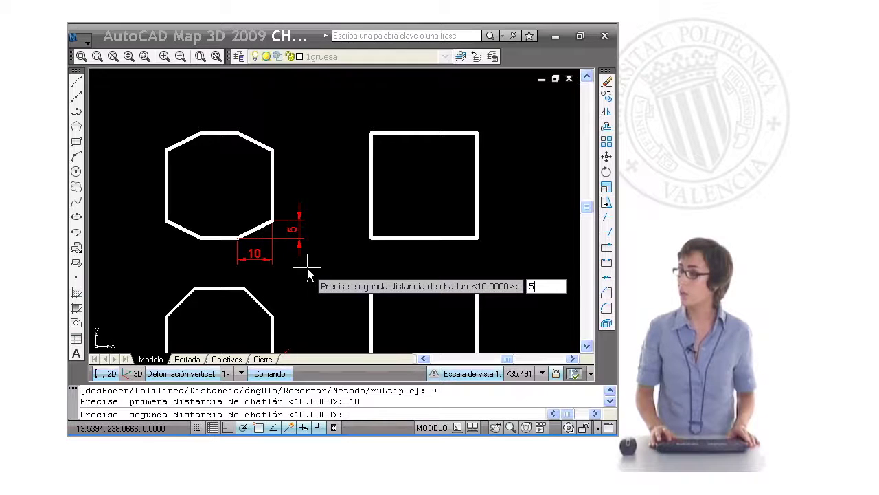
key("Return")
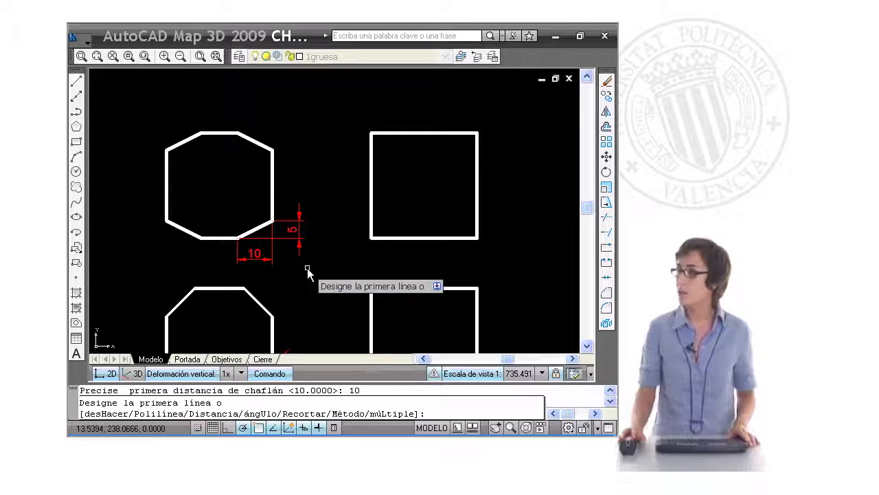
Step: Chamfer the upper square's lower-right corner, bottom edge first, then right edge
left_click(459, 238)
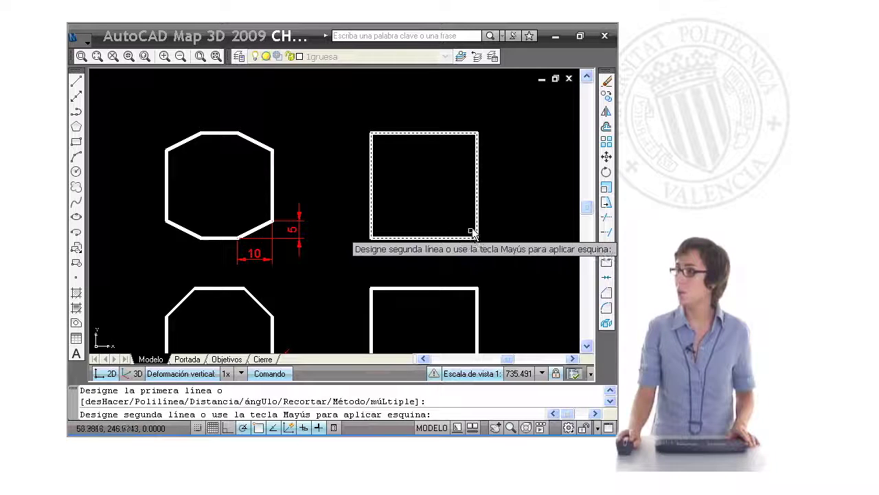
left_click(477, 224)
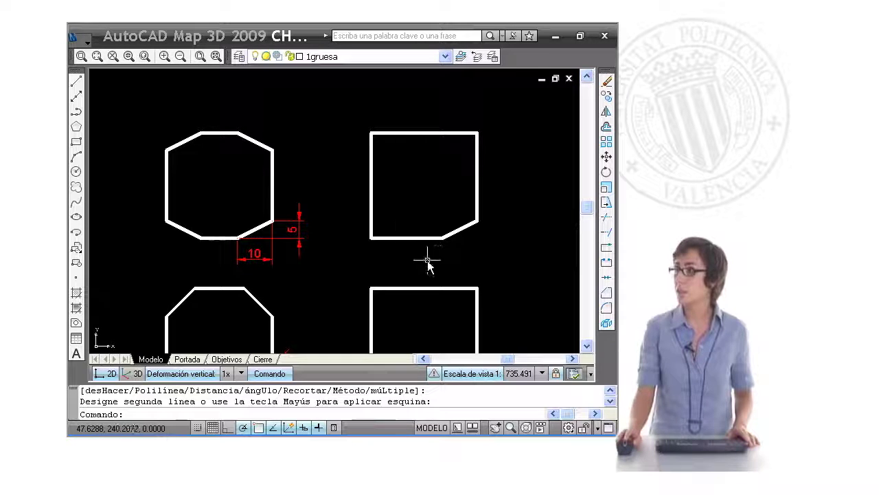
middle_click_drag(426, 249, 426, 191)
middle_click_drag(332, 292, 345, 244)
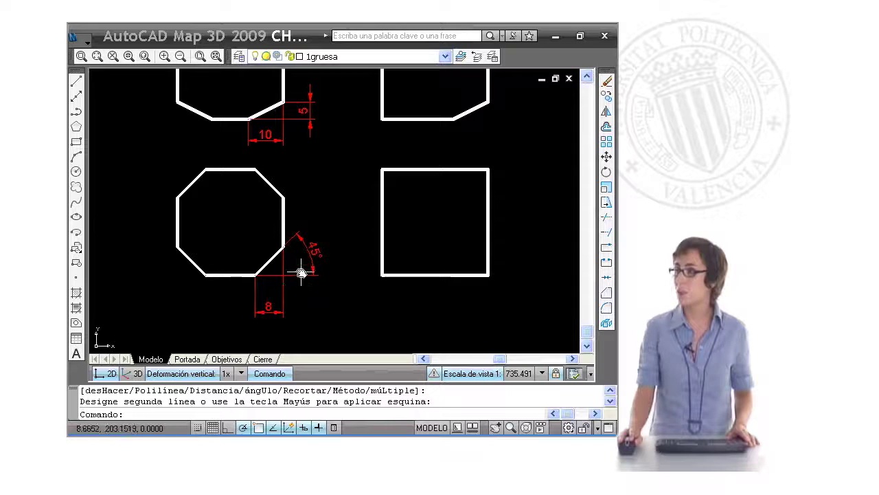
Step: Start Chamfer in Angle mode with length 8 on the first line at 45°
left_click(607, 299)
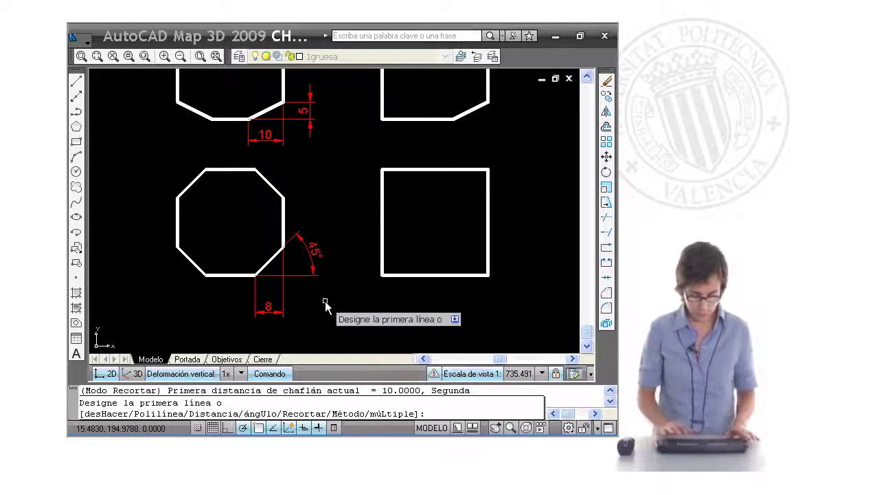
type("u")
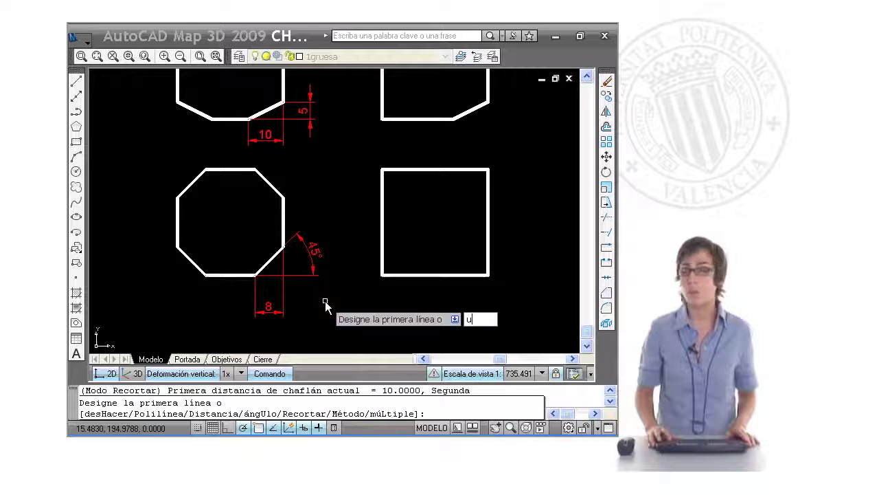
key("Return")
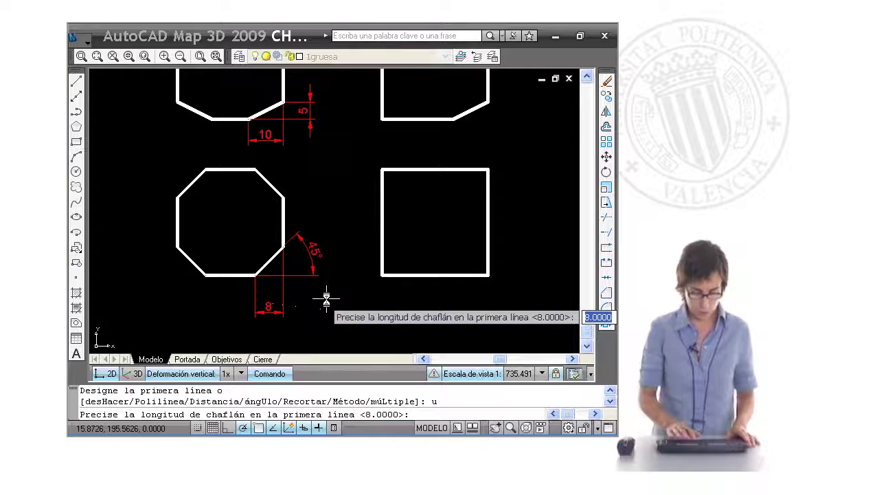
type("8")
key("Return")
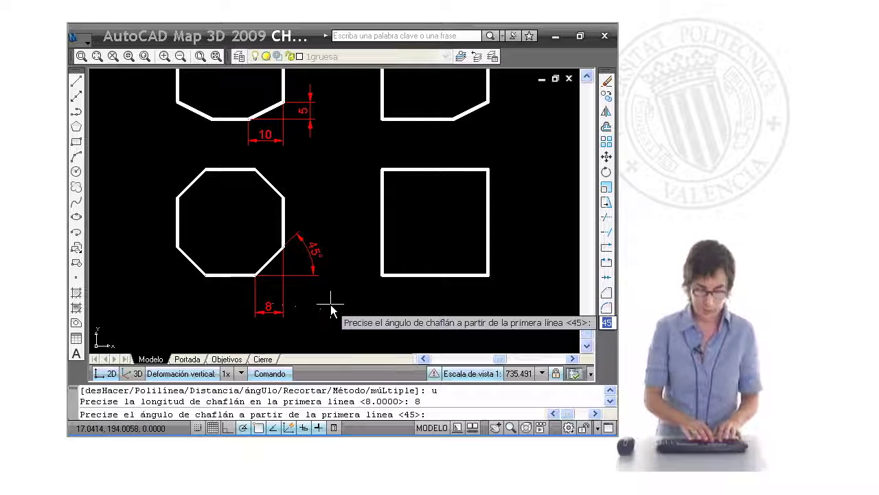
type("45")
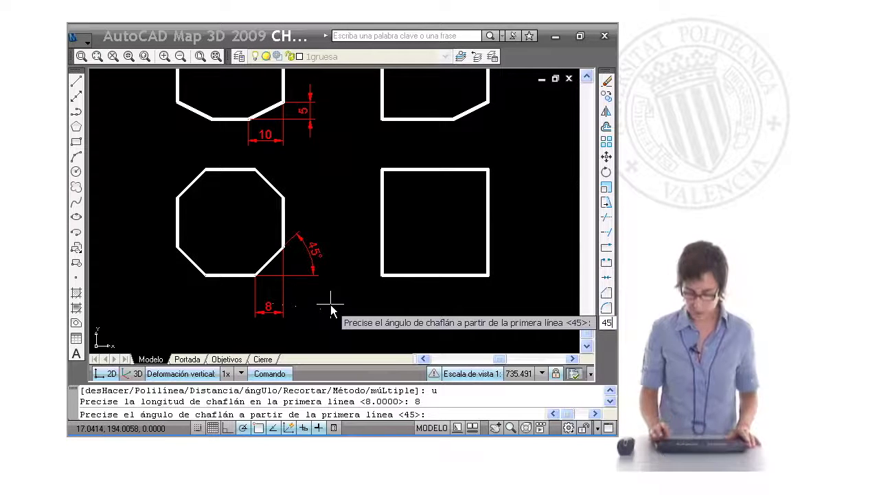
key("Return")
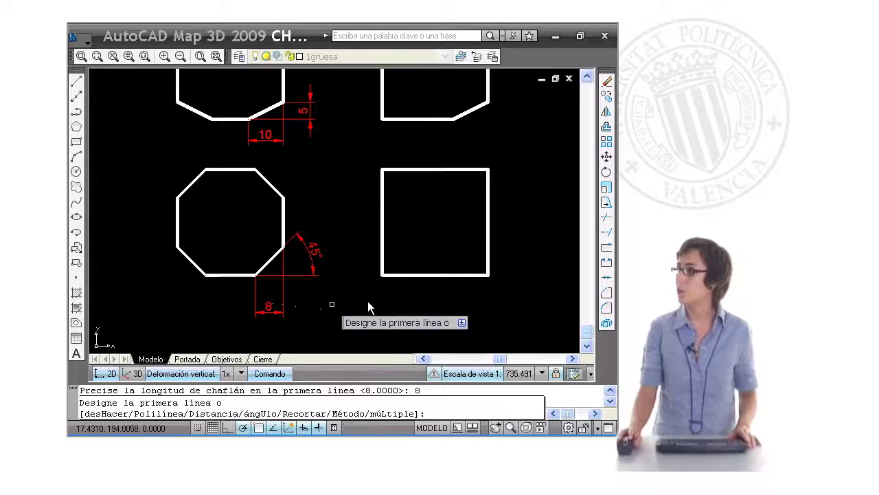
Step: Chamfer the lower square's bottom-right corner, picking the bottom edge then the right edge
left_click(469, 276)
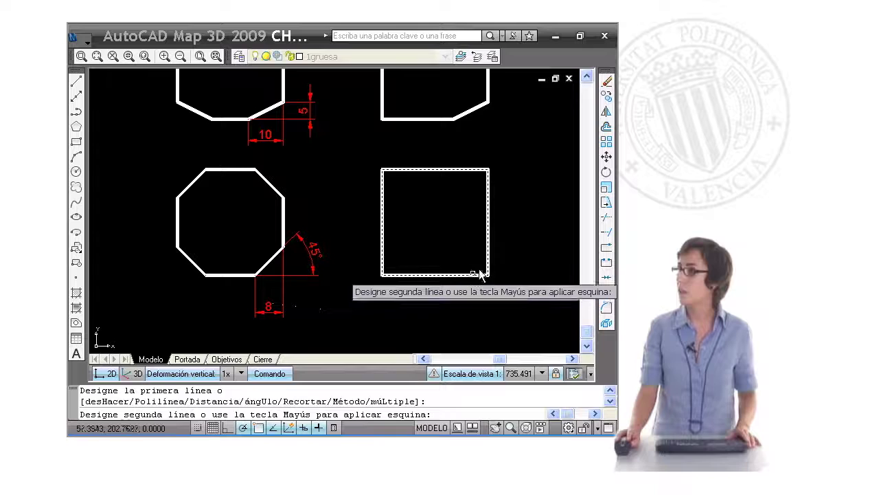
left_click(488, 261)
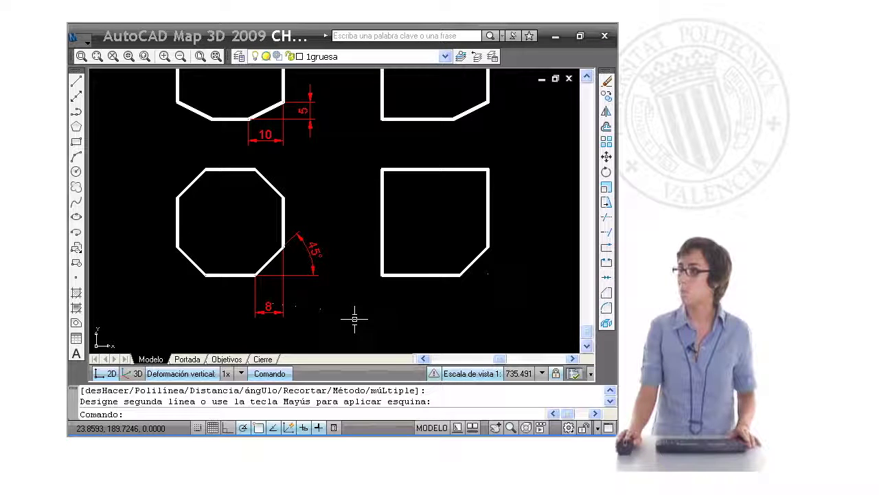
Step: Switch to the Cierre layout listing the chamfering key points
left_click(263, 359)
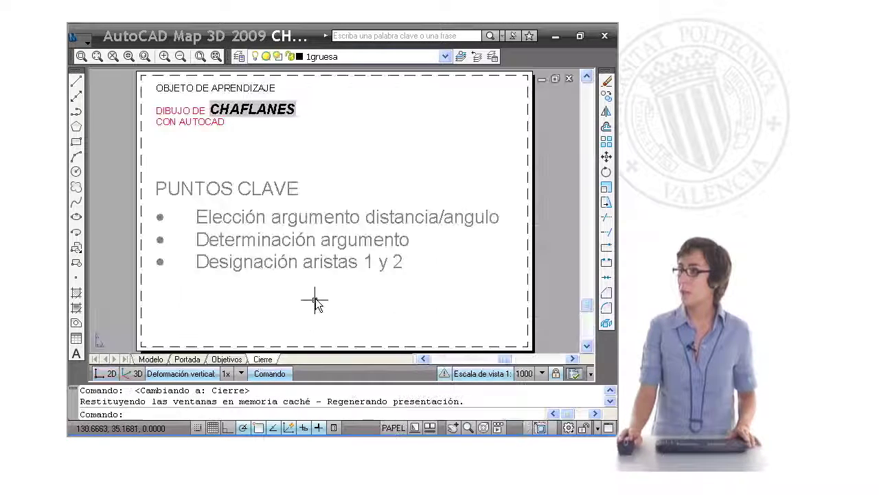